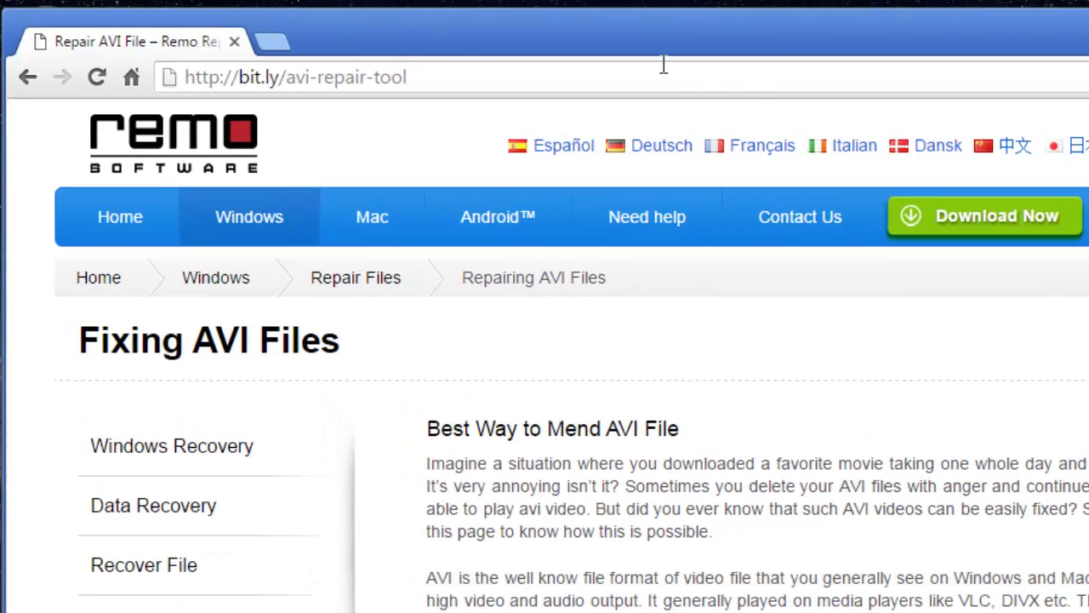
Select the web address of the Remo Software page in the address bar.
click(445, 77)
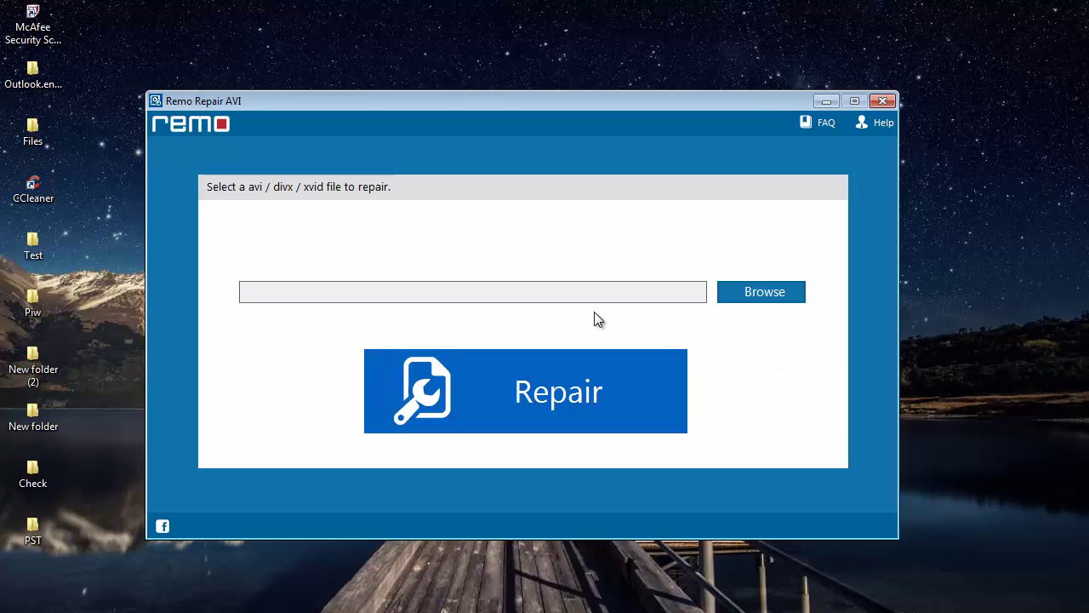
Open the desktop's New folder in a restored window and select the damaged AVI clip.
double_click(41, 407)
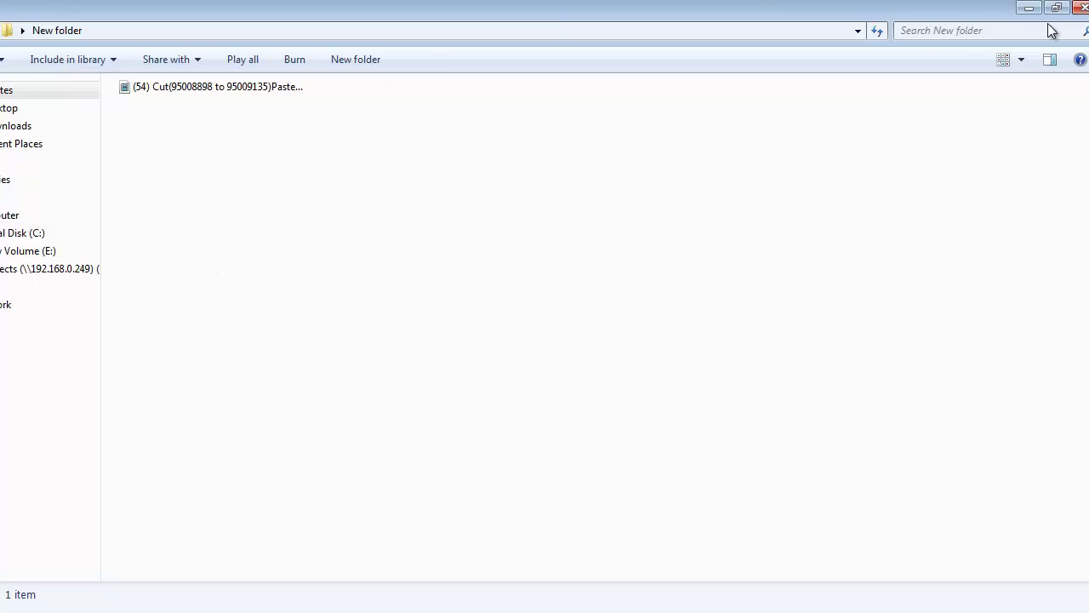
double_click(808, 9)
drag(635, 104, 600, 104)
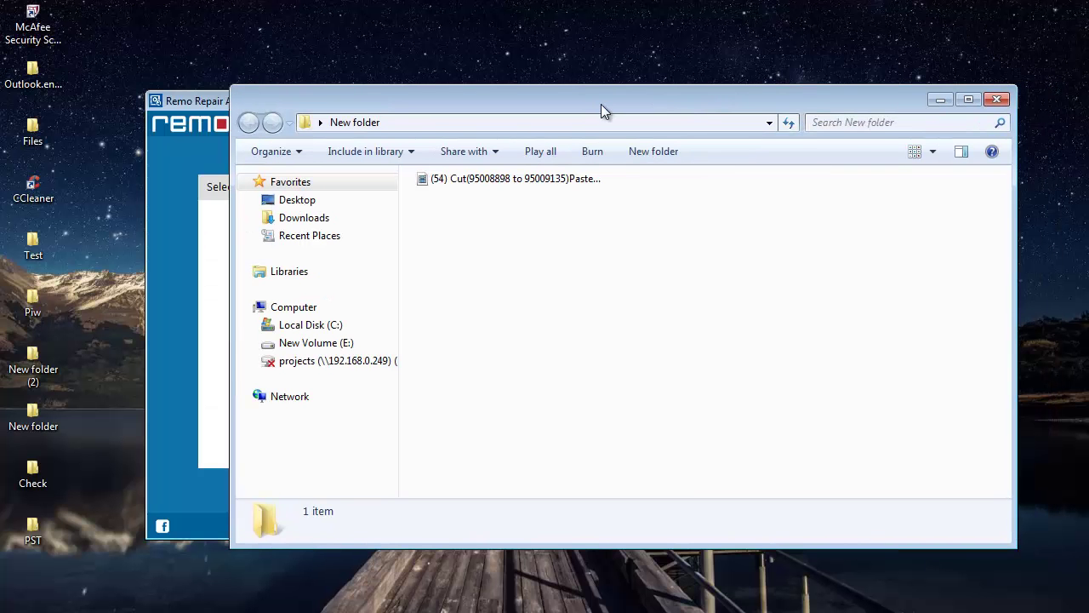
click(507, 178)
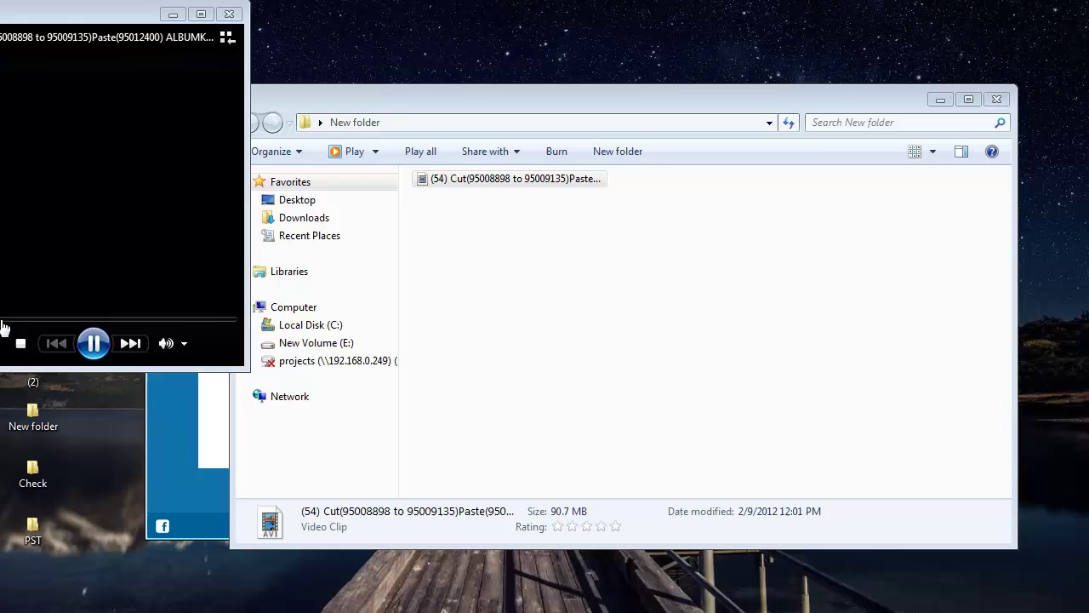
Play the damaged clip, skipping ahead to near its end, then close the media player.
click(62, 320)
click(110, 320)
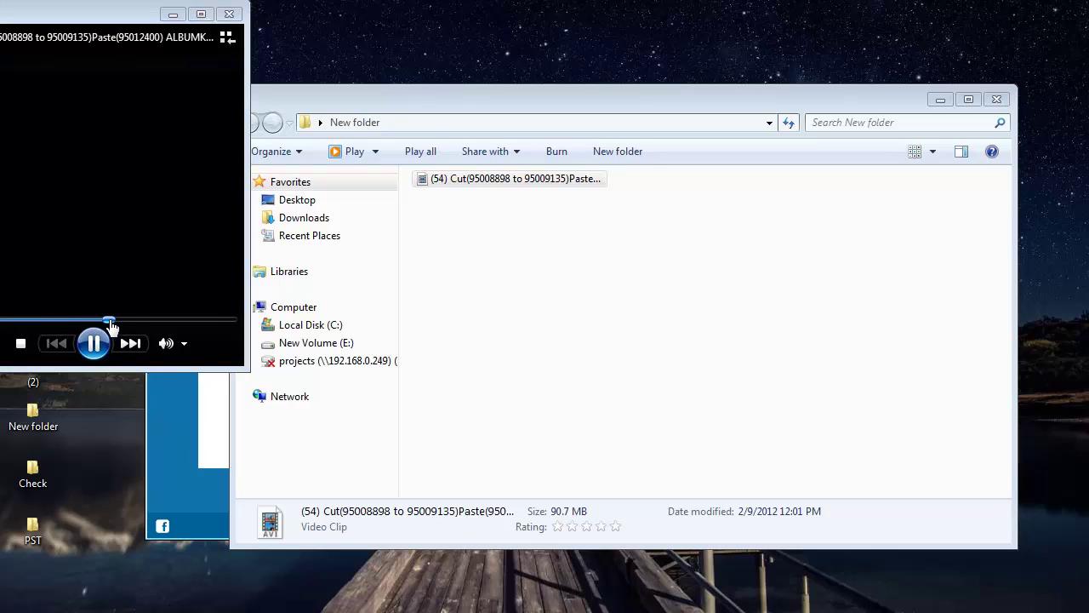
click(167, 321)
click(195, 320)
click(219, 321)
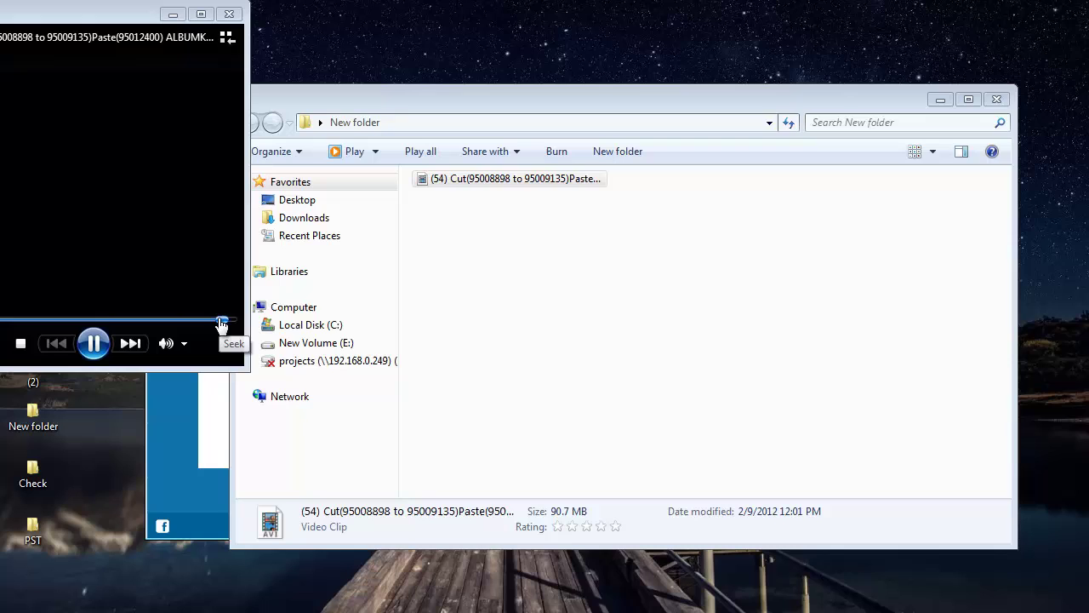
click(229, 16)
click(593, 235)
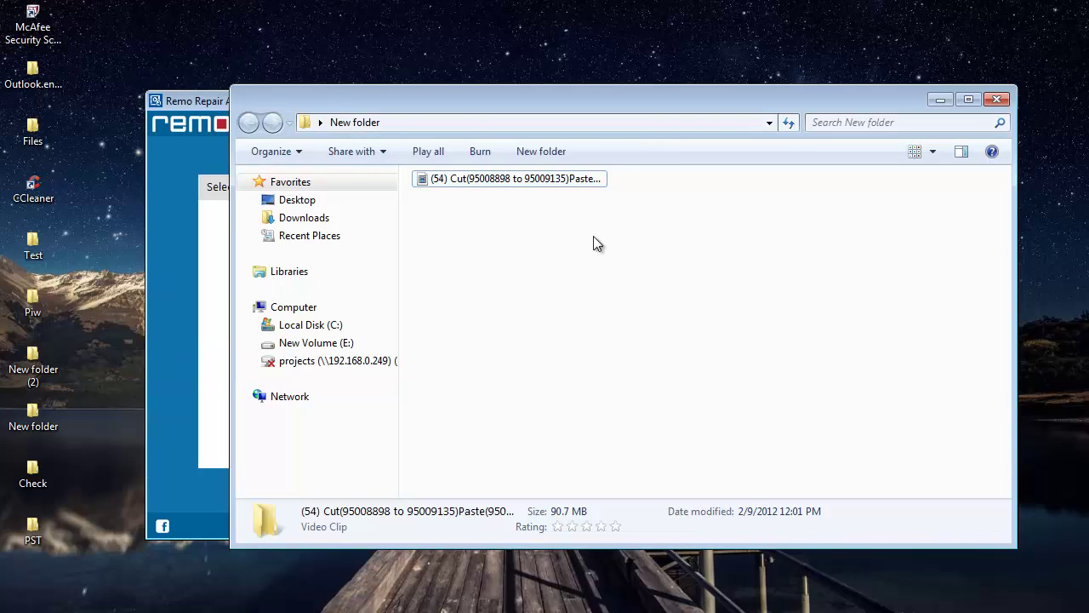
Close Explorer and browse to Desktop > New folder to load the damaged AVI for repair.
click(997, 99)
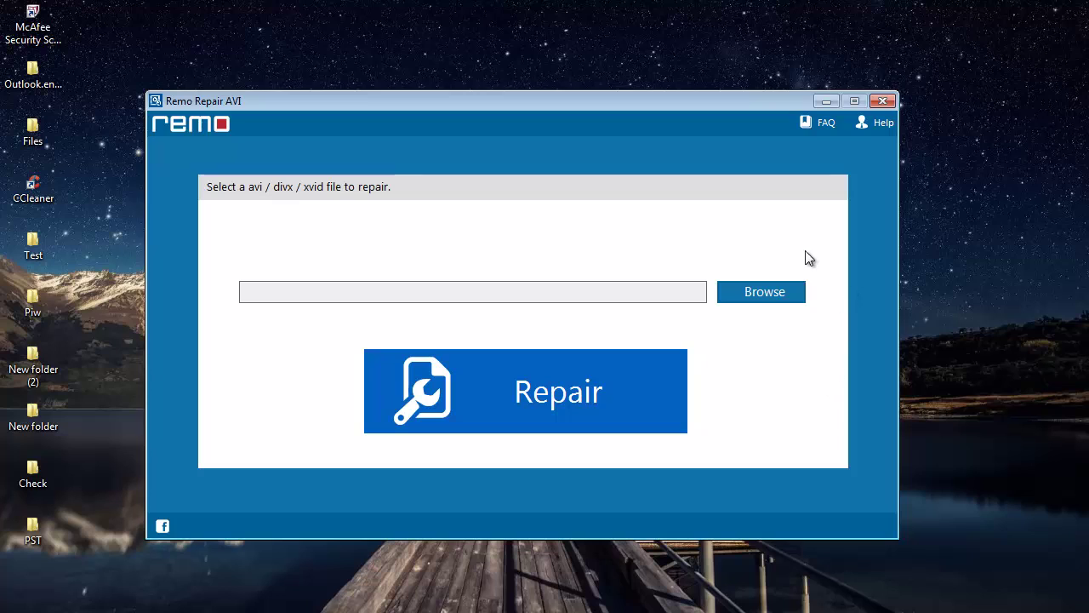
click(760, 294)
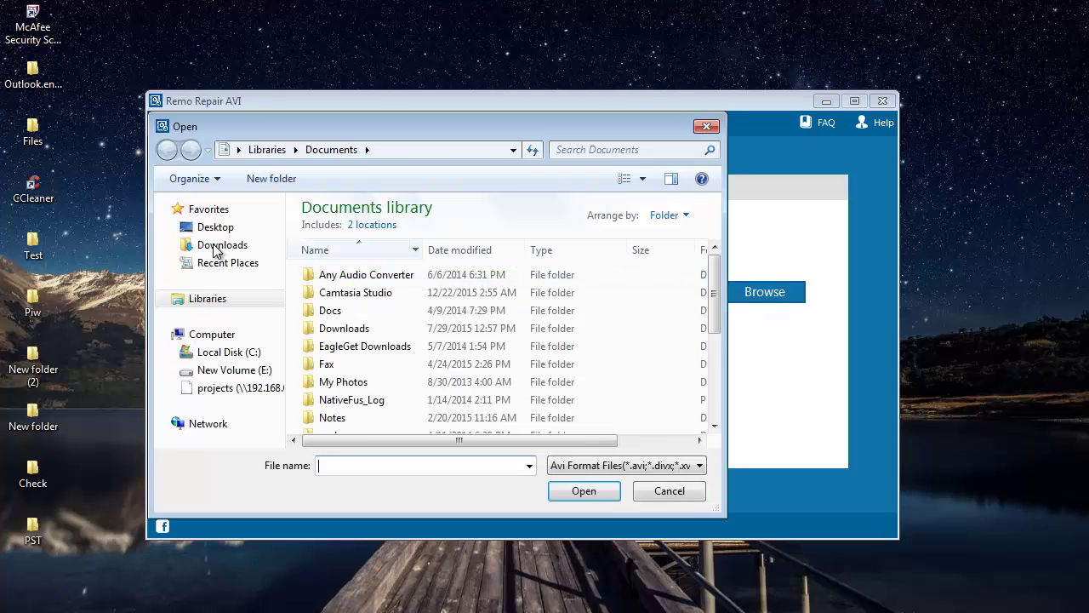
click(213, 228)
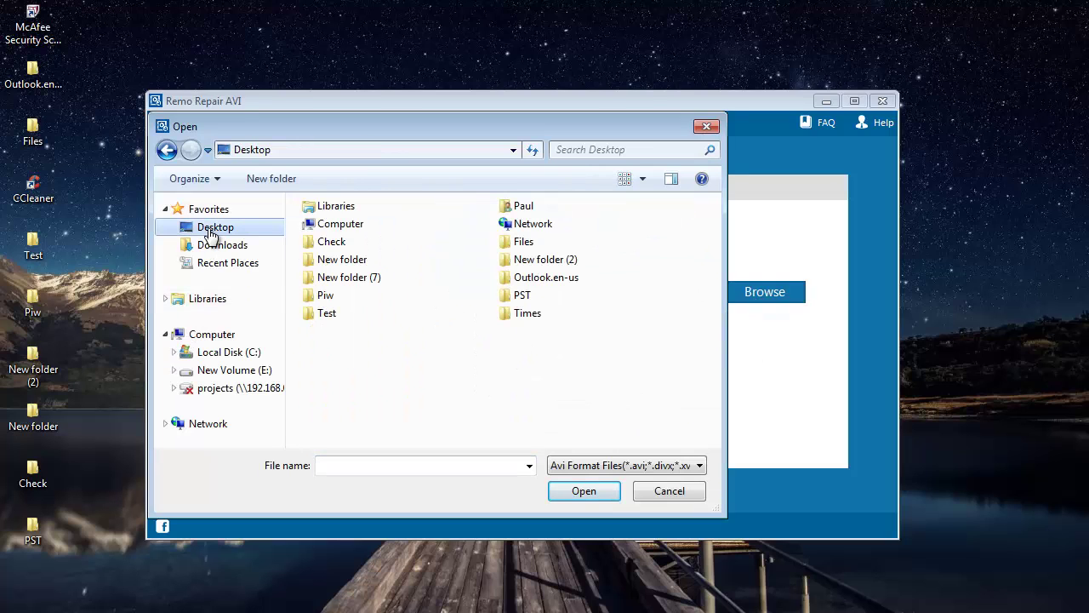
click(347, 243)
double_click(354, 262)
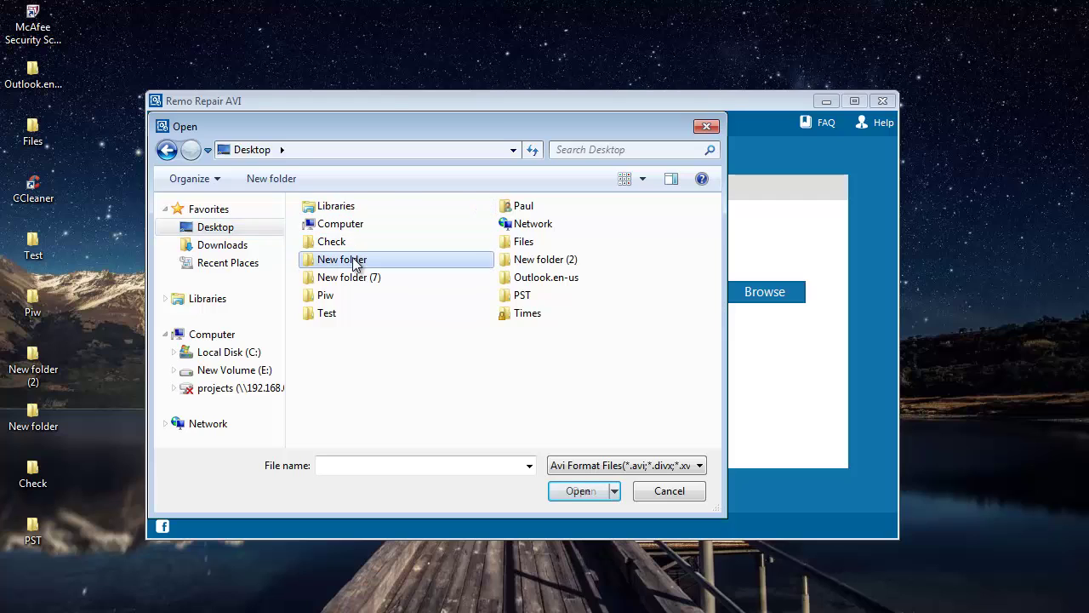
click(359, 213)
double_click(359, 209)
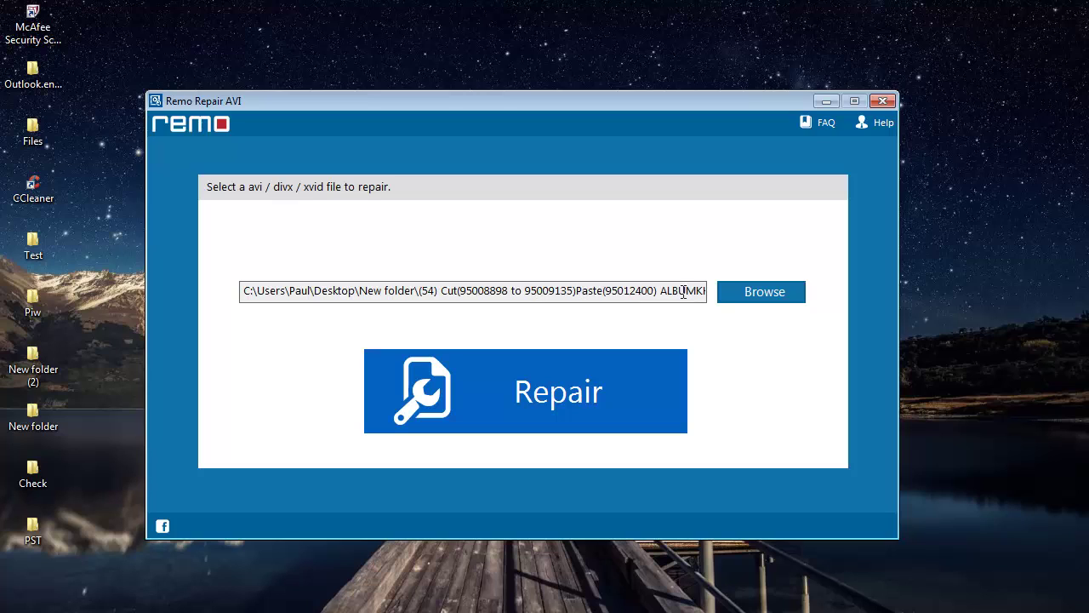
Run the repair on the loaded clip until it shows 90.79 MB, MJPG codec, 3:14 duration.
click(558, 405)
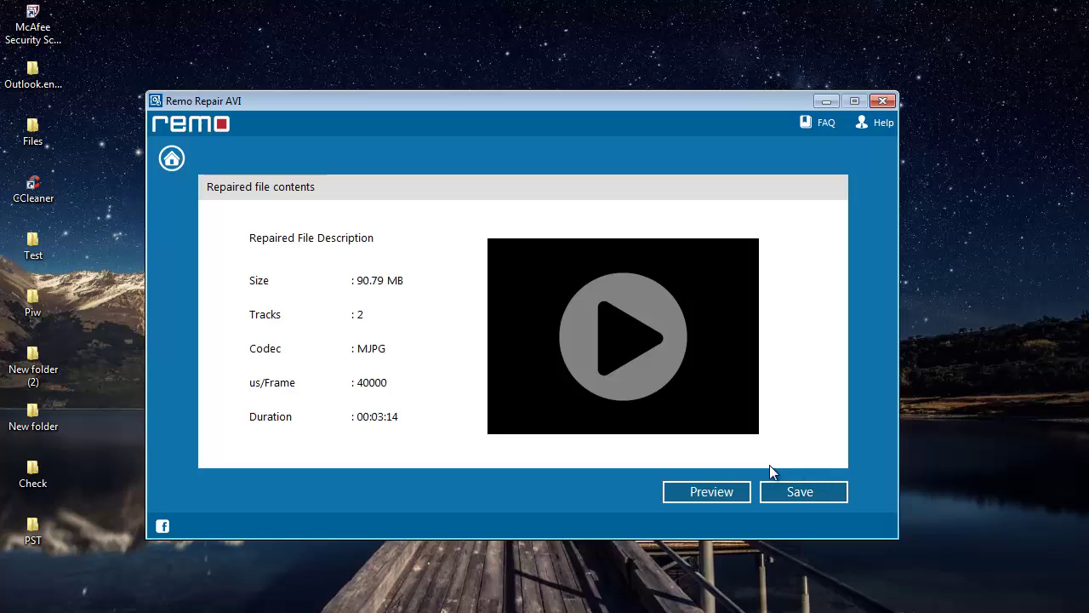
Preview the repaired clip, seeking to about 1:22, 2:15, 2:39 and 2:51, then close the player.
click(700, 499)
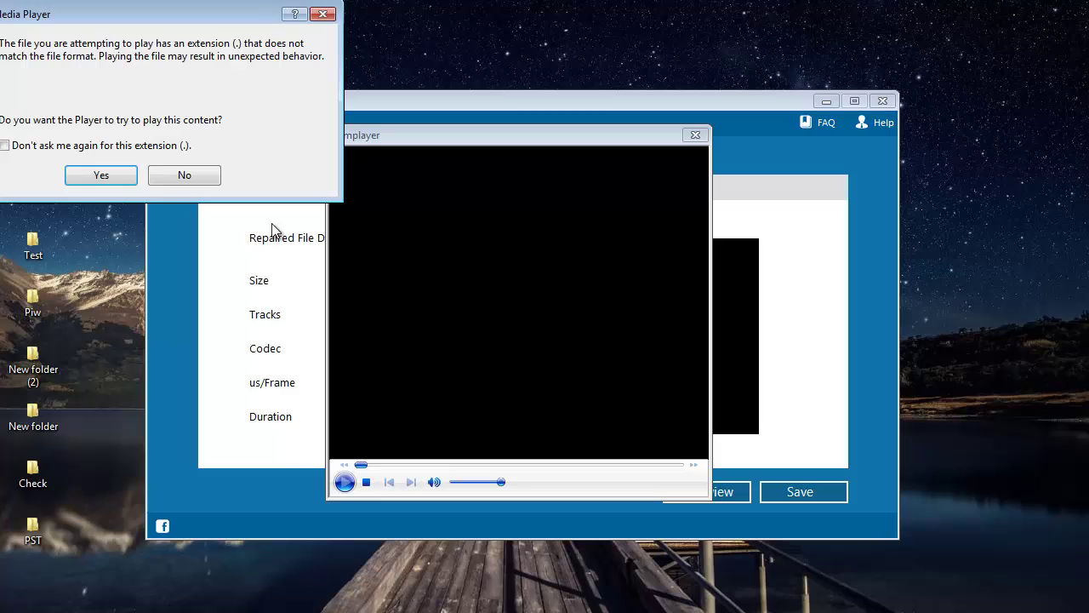
click(162, 176)
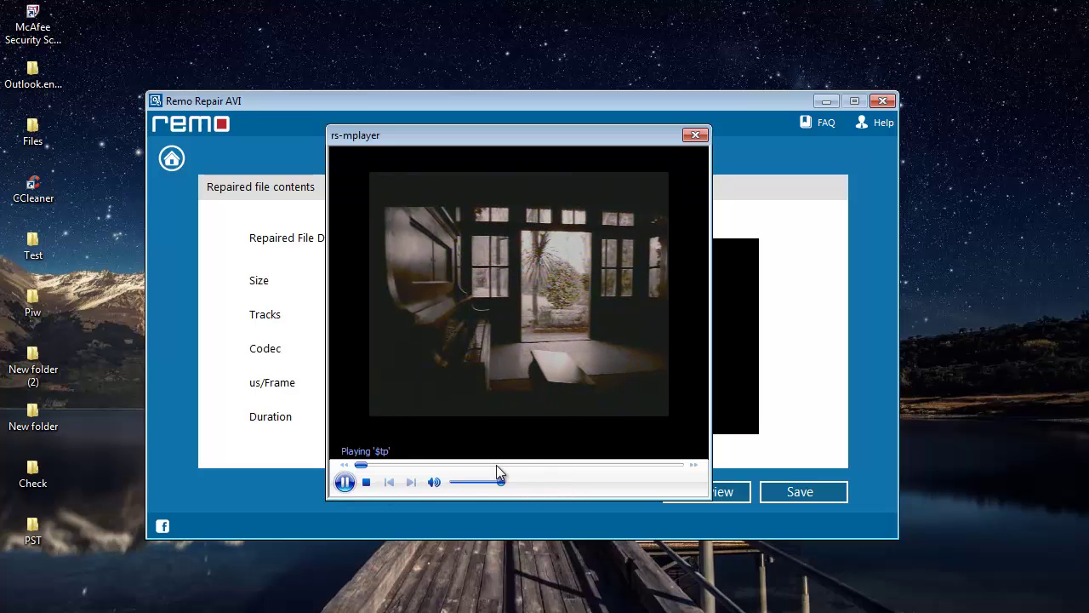
click(496, 464)
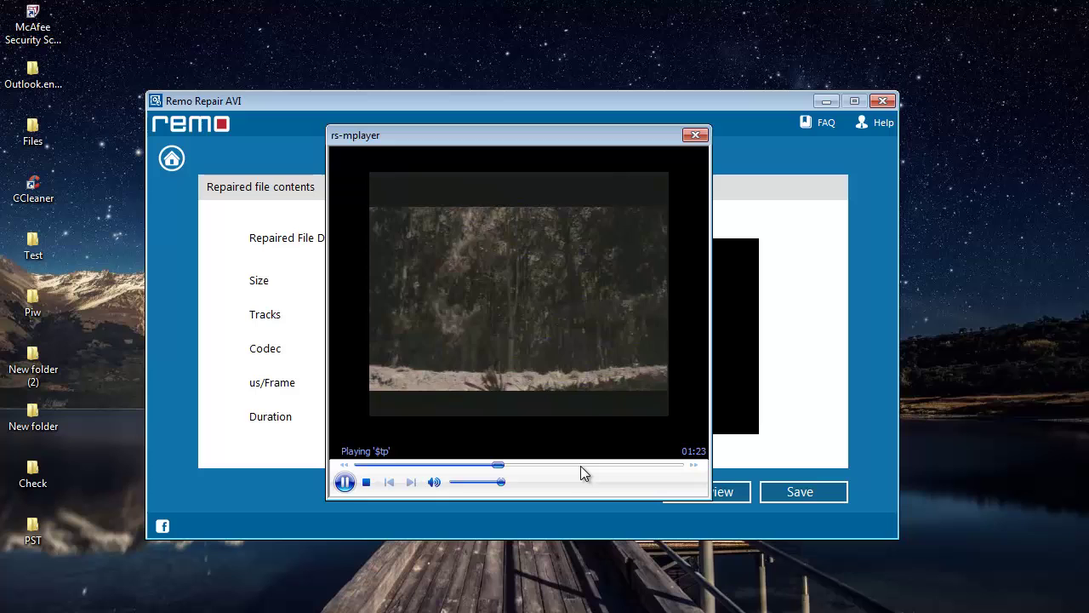
click(581, 466)
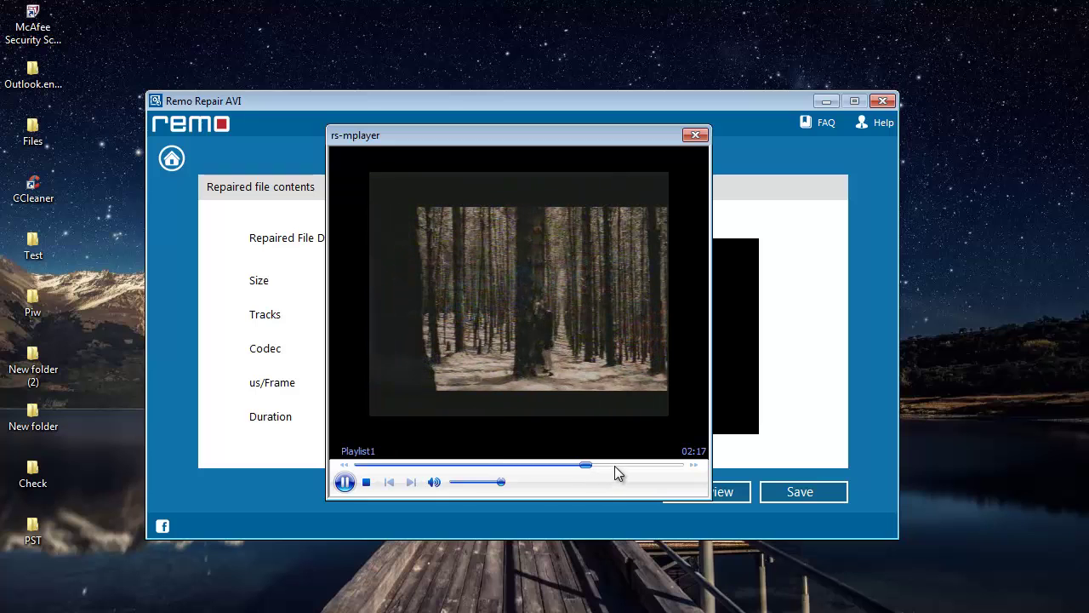
click(620, 465)
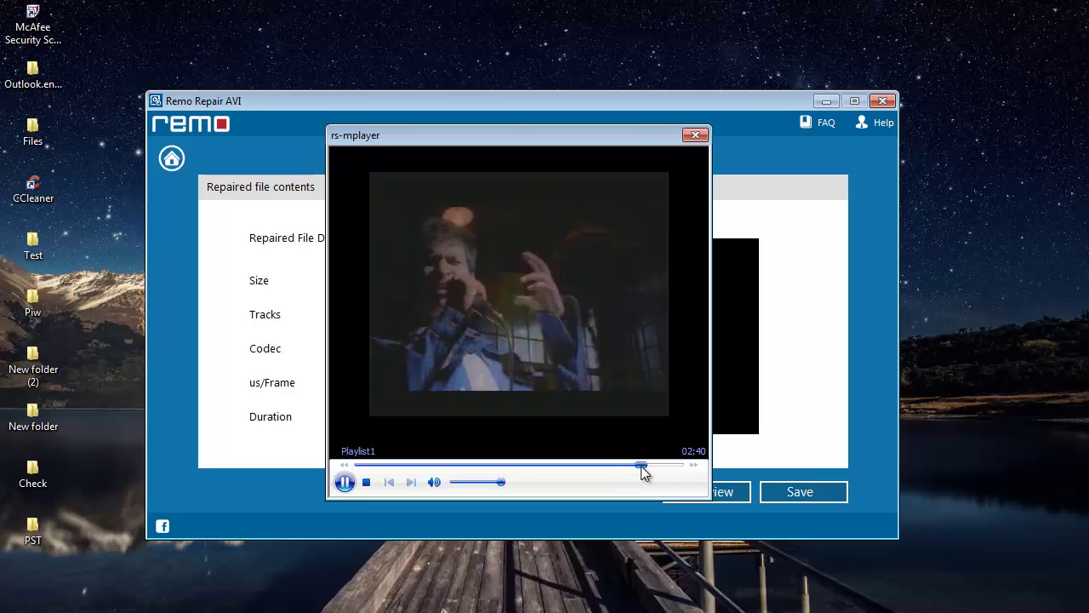
click(643, 466)
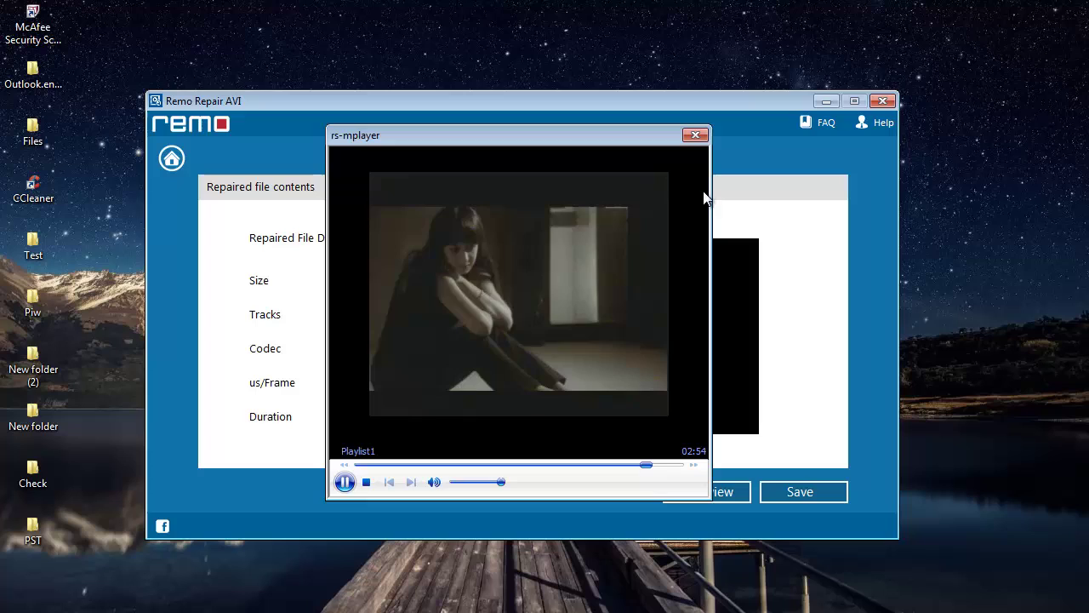
click(694, 136)
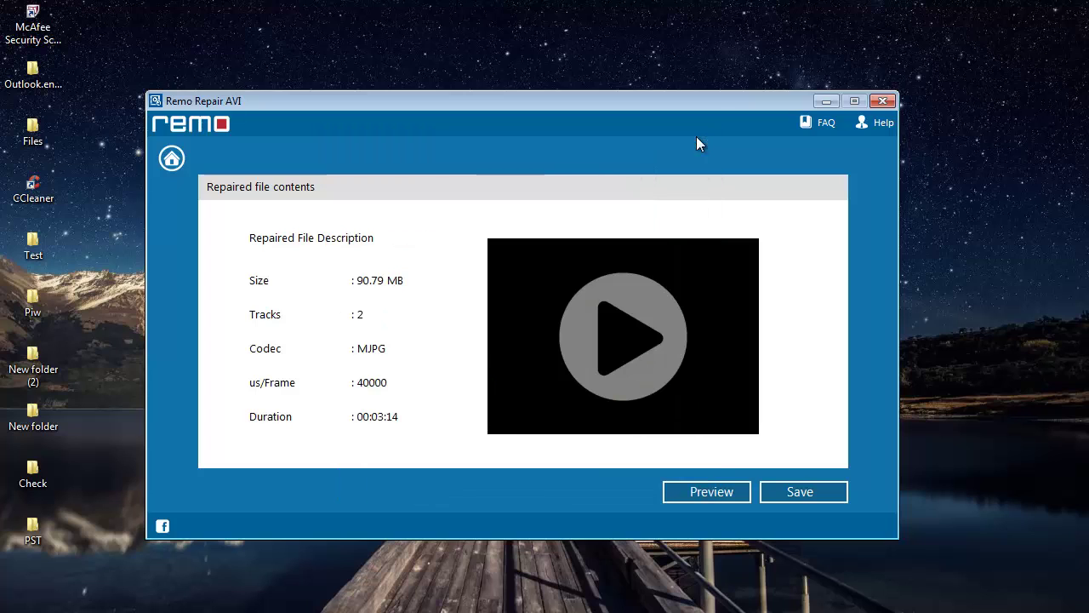
Save the repaired video under its suggested name in the New folder and dismiss the completion message.
click(803, 493)
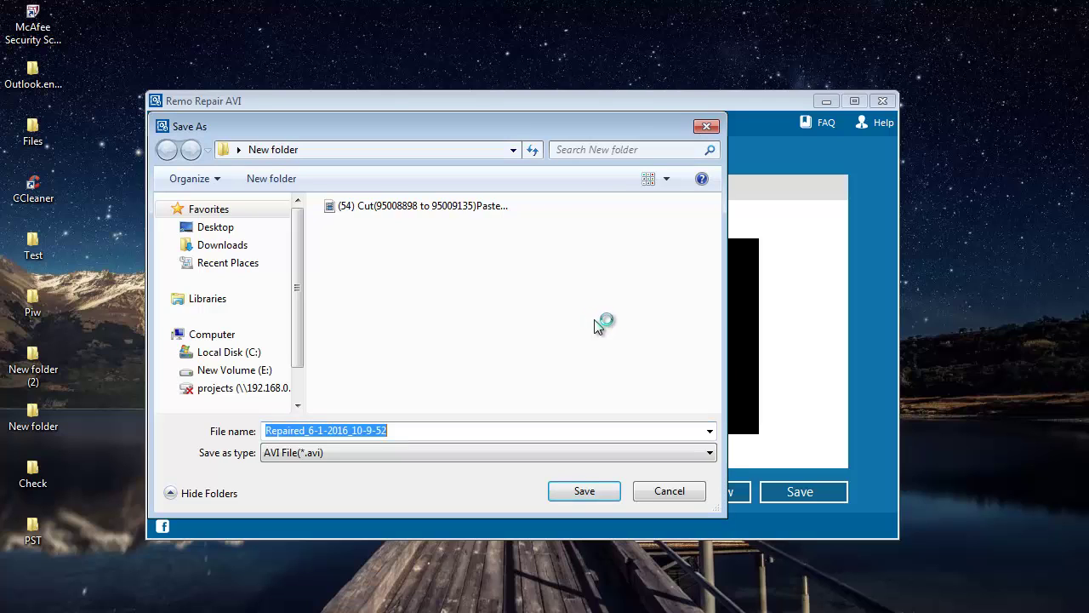
click(594, 491)
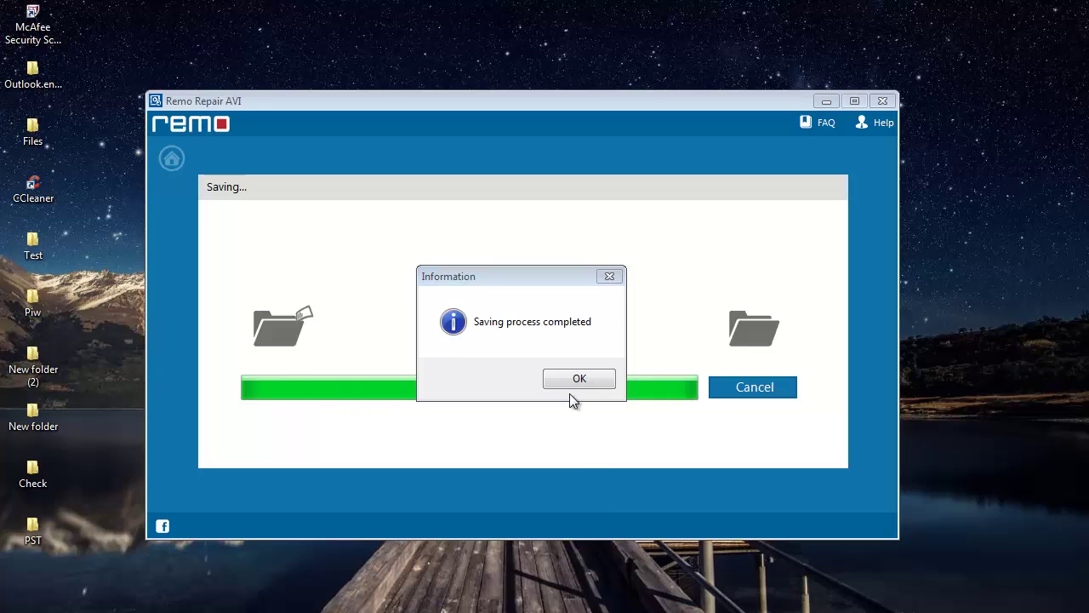
click(585, 388)
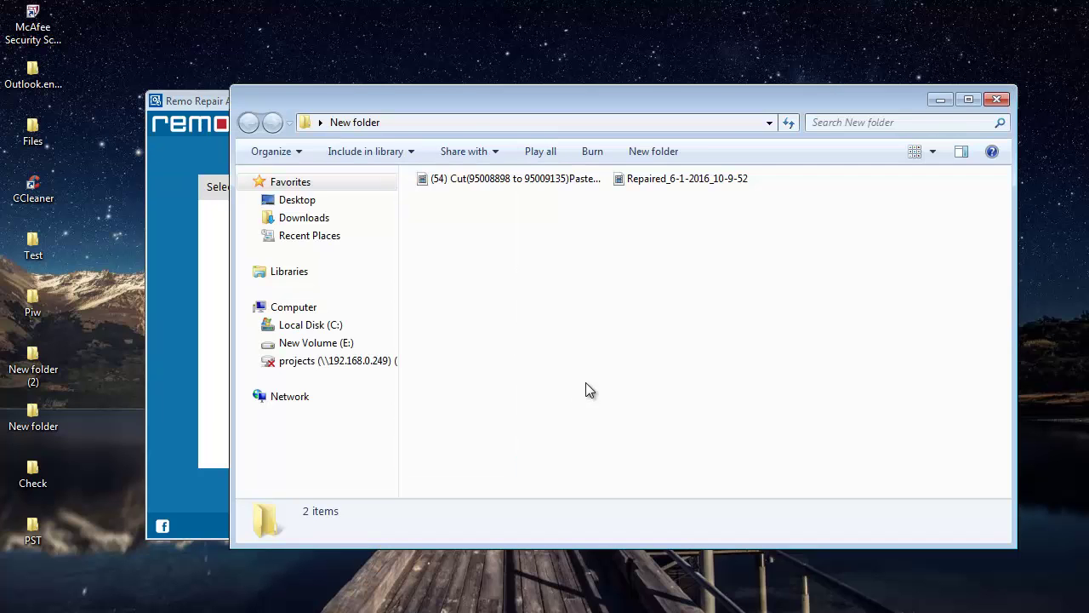
Move Explorer aside and select Repaired_6-1-2016_10-9-52 to show its 3:14, 90.7 MB details.
drag(681, 99, 667, 116)
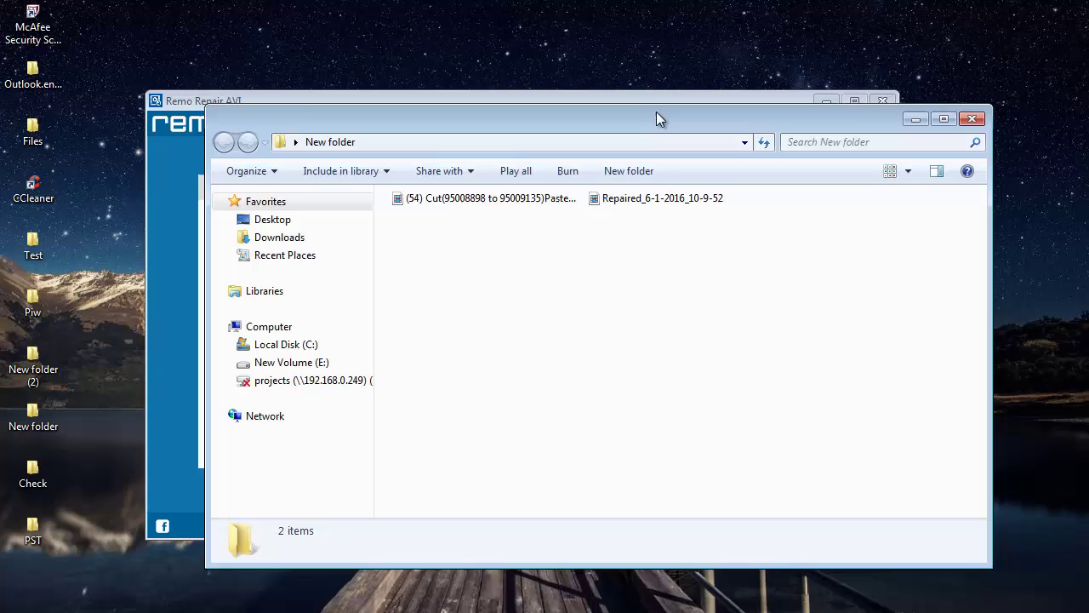
drag(656, 118, 631, 122)
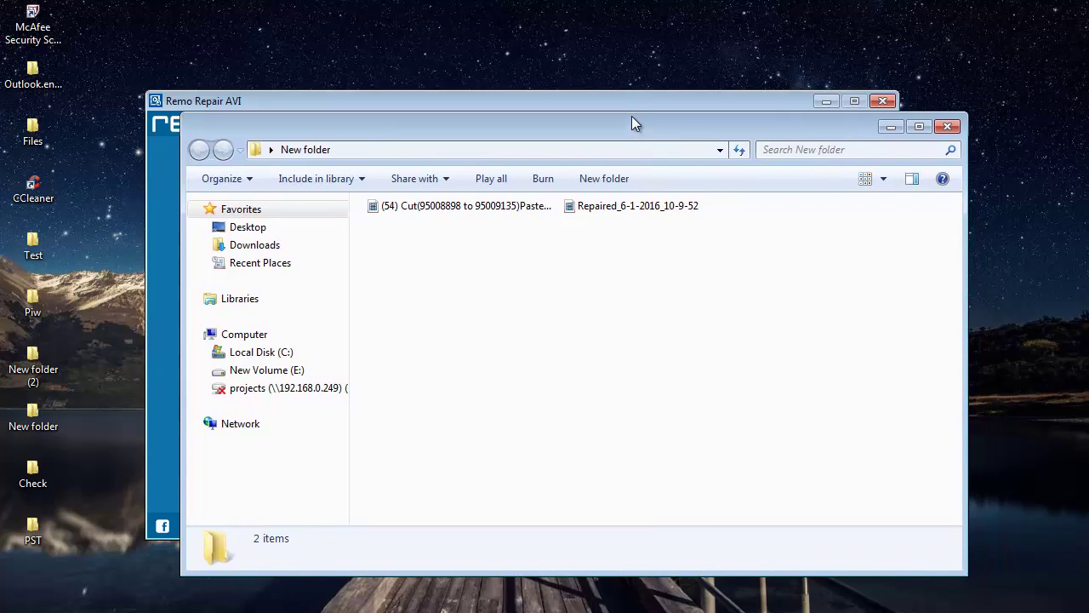
click(631, 205)
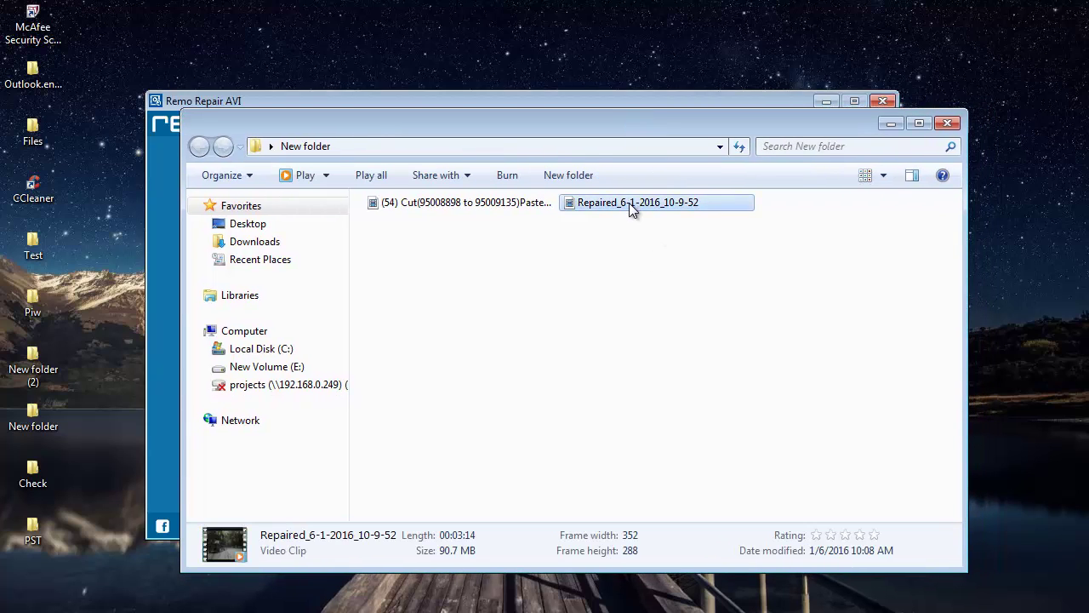